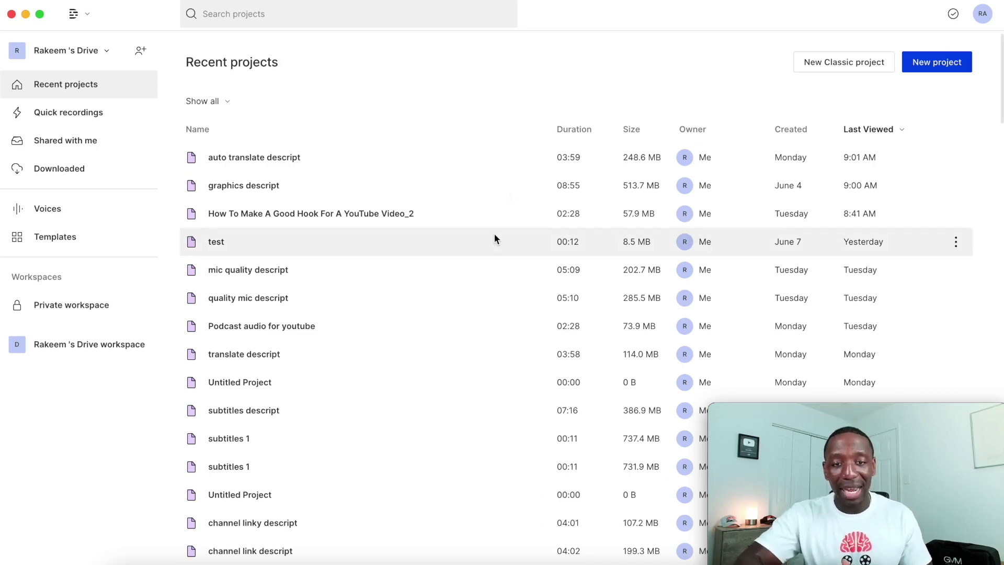
pyautogui.scroll(-5, 494, 233)
pyautogui.scroll(-3, 494, 233)
pyautogui.scroll(10, 494, 233)
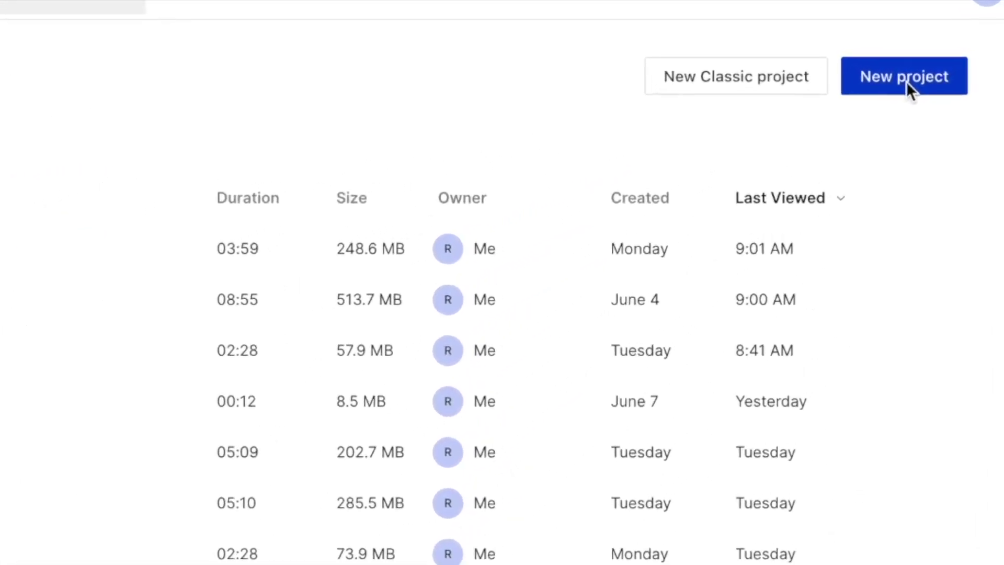
# Create a new project from progress 1.mov in the "progress bar video" folder and transcribe it in English
pyautogui.click(892, 87)
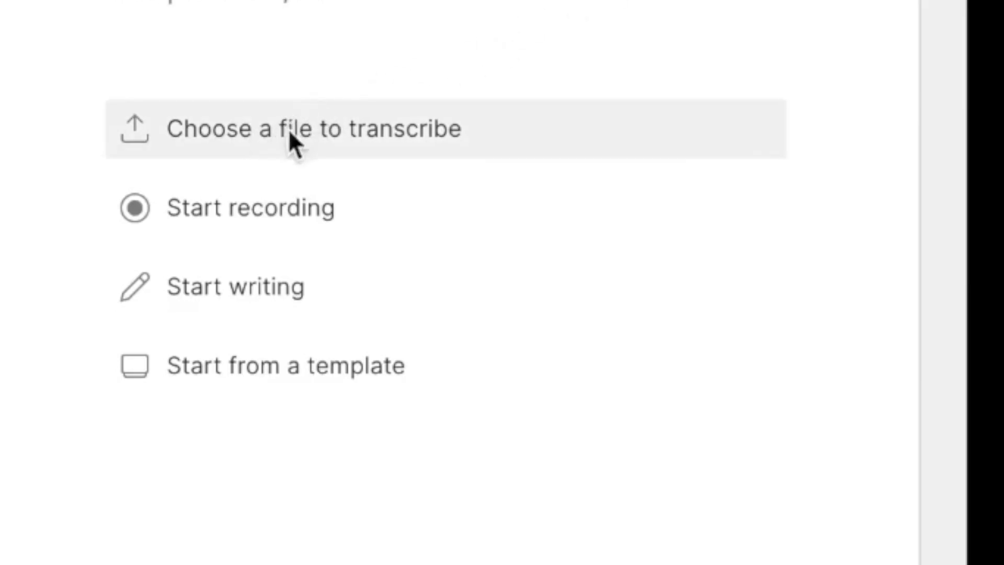
pyautogui.click(344, 131)
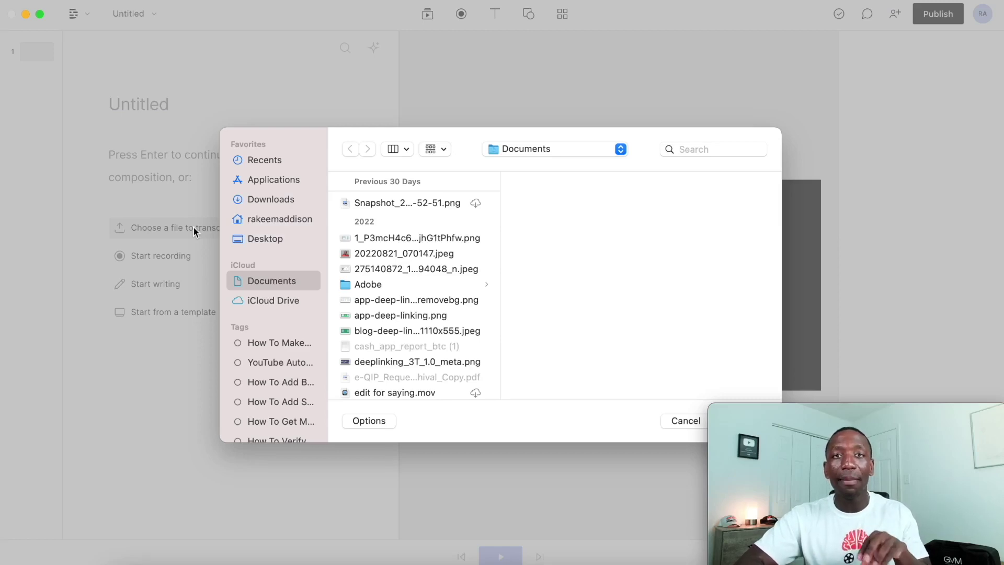
pyautogui.click(287, 222)
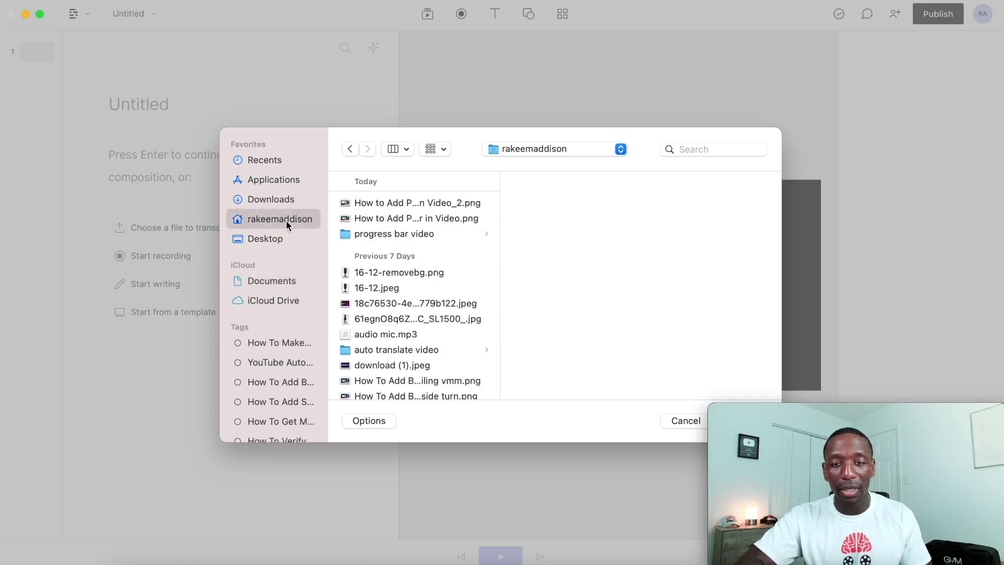
pyautogui.click(426, 236)
pyautogui.doubleClick(557, 202)
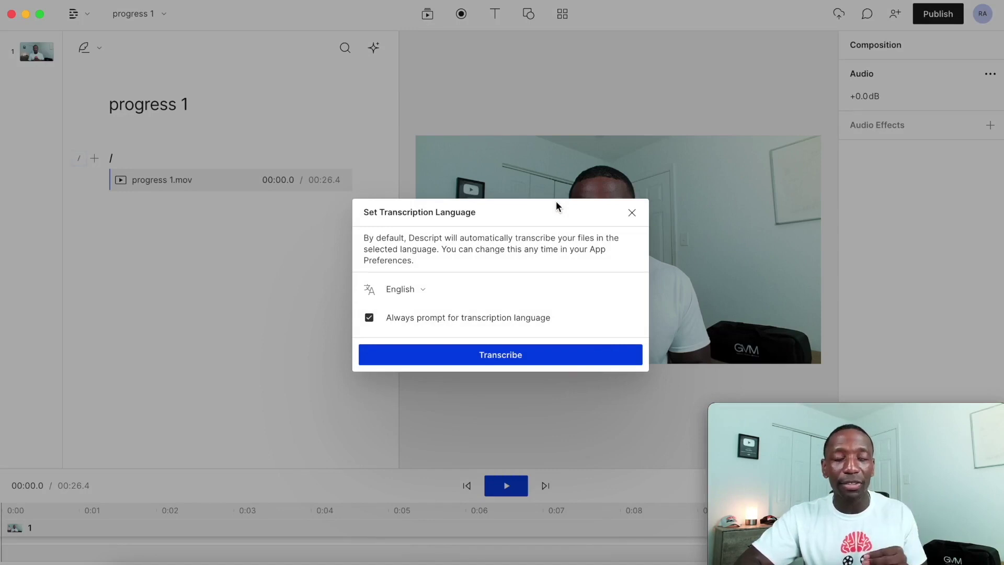
pyautogui.click(505, 360)
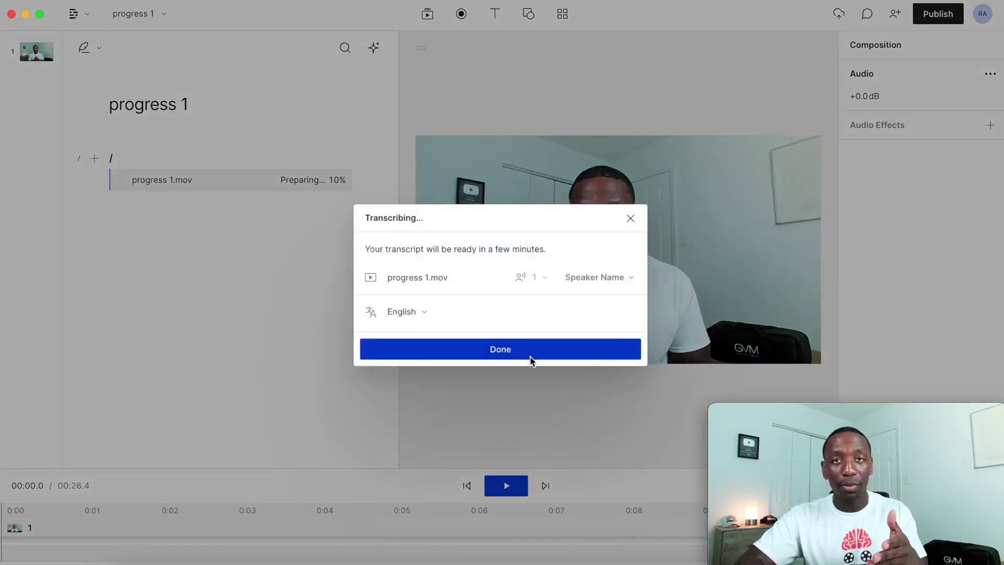
pyautogui.click(487, 358)
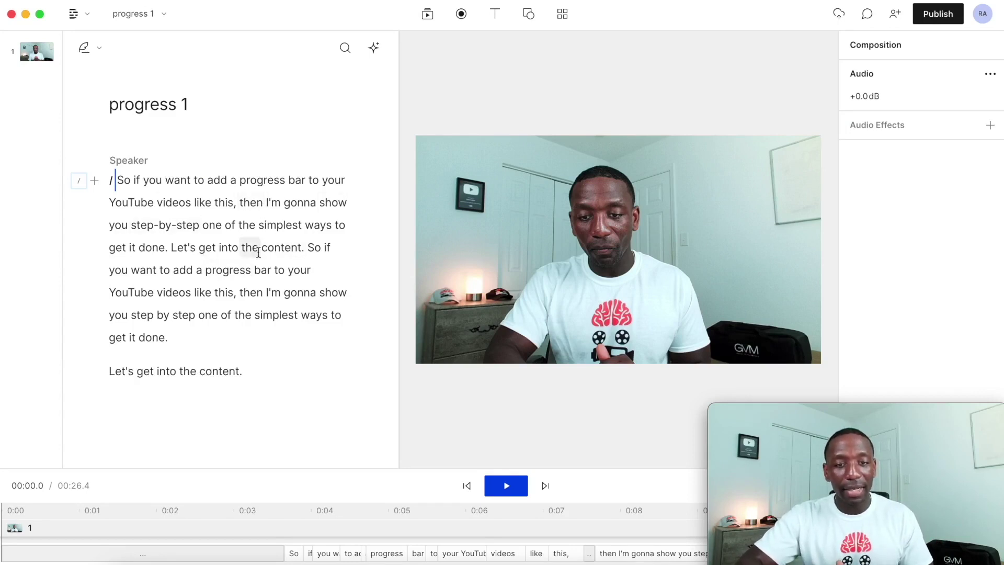
# Delete the repeated first take from the script, from its opening "So if" through the first "Let's get into the content."
pyautogui.click(308, 248)
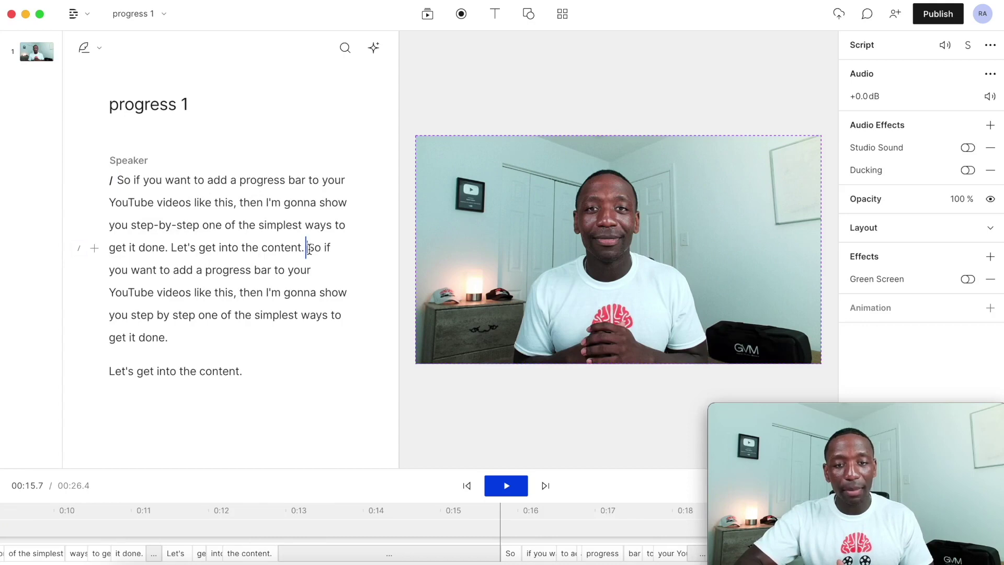
pyautogui.moveTo(309, 249); pyautogui.dragTo(119, 182)
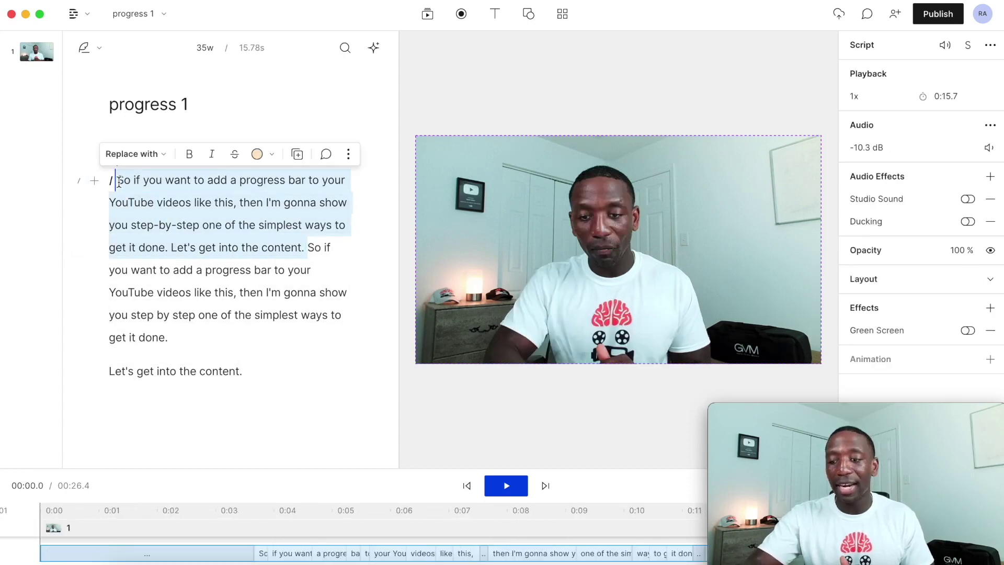
pyautogui.press('BackSpace')
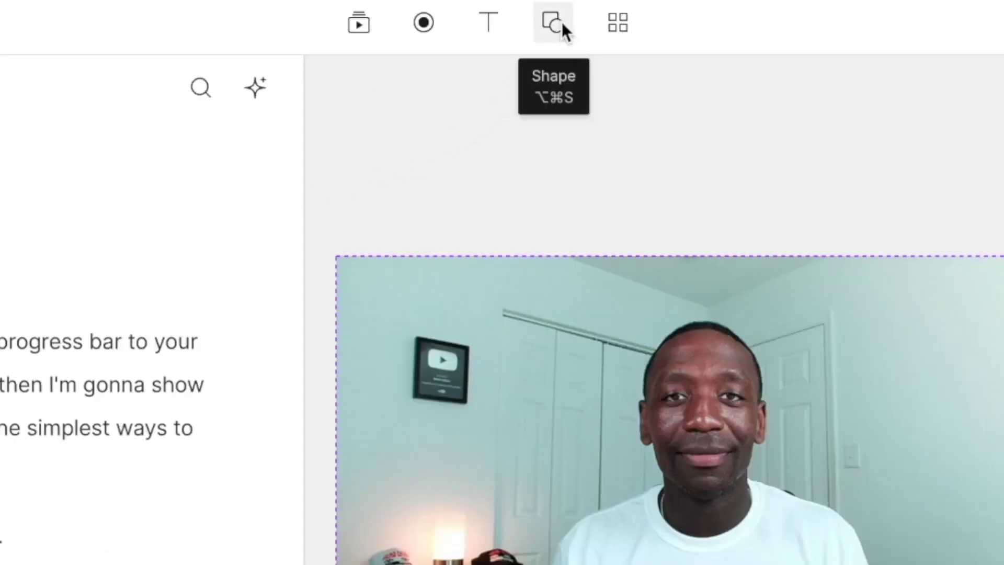
# Add a progress bar shape to the video and align it with the bottom edge of the frame
pyautogui.click(557, 21)
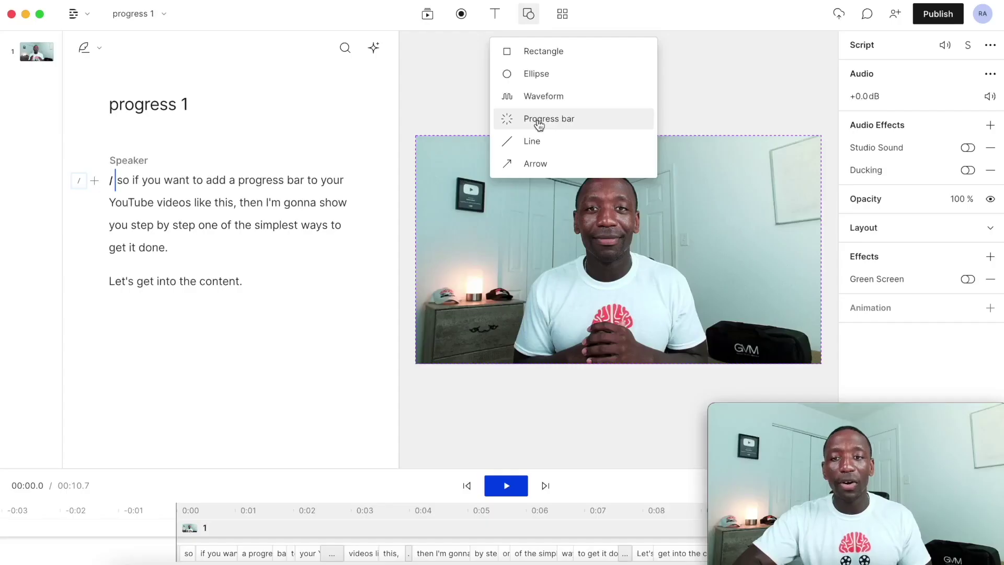
pyautogui.click(573, 230)
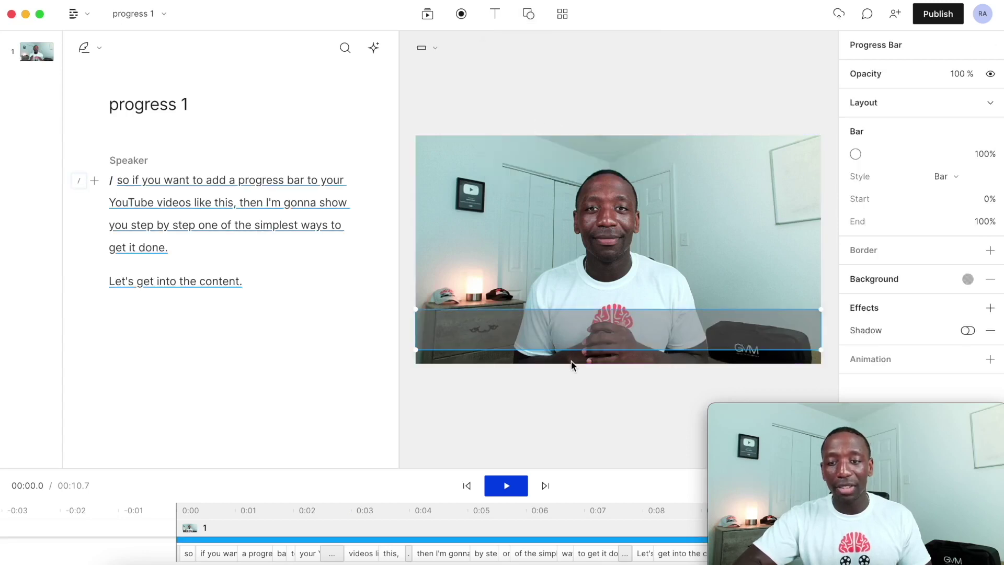
pyautogui.click(642, 91)
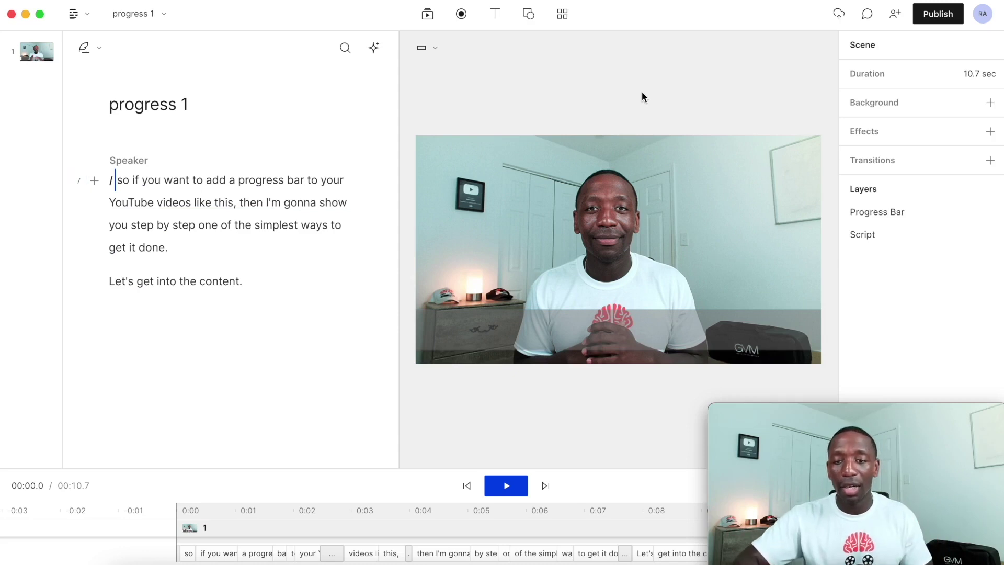
pyautogui.click(601, 336)
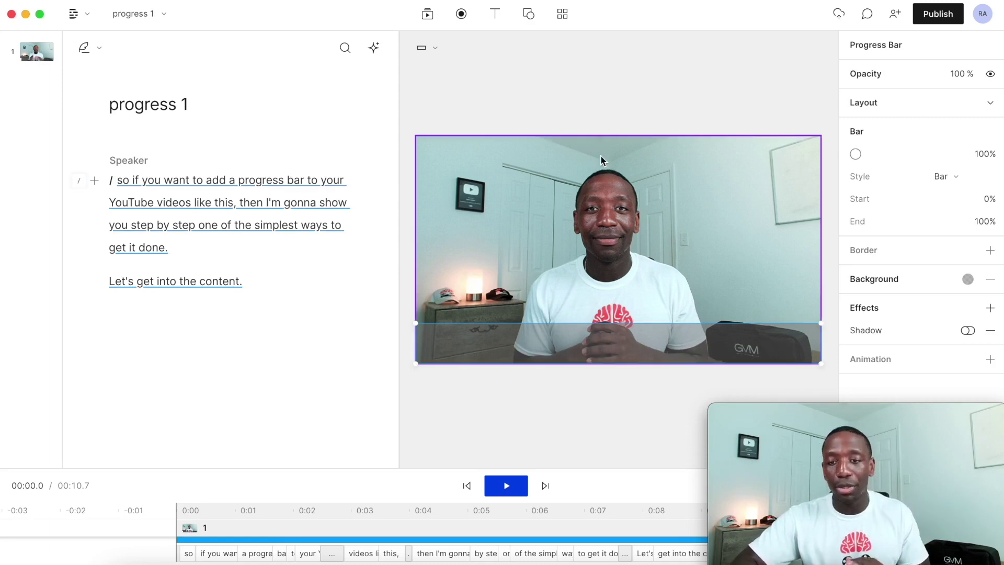
pyautogui.click(589, 390)
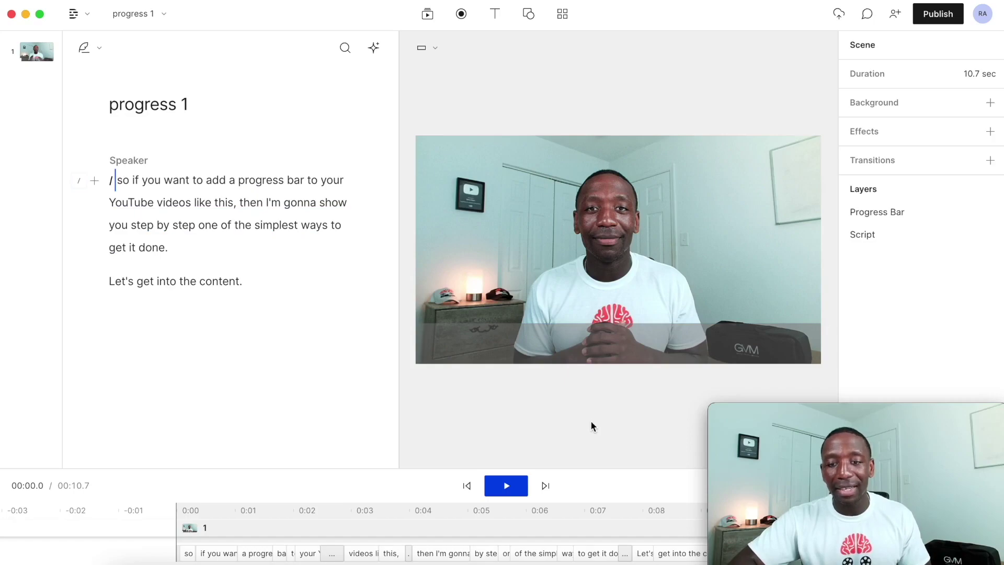
# Set the progress bar's background to the blue swatch 0045e5 at 100% opacity
pyautogui.click(595, 339)
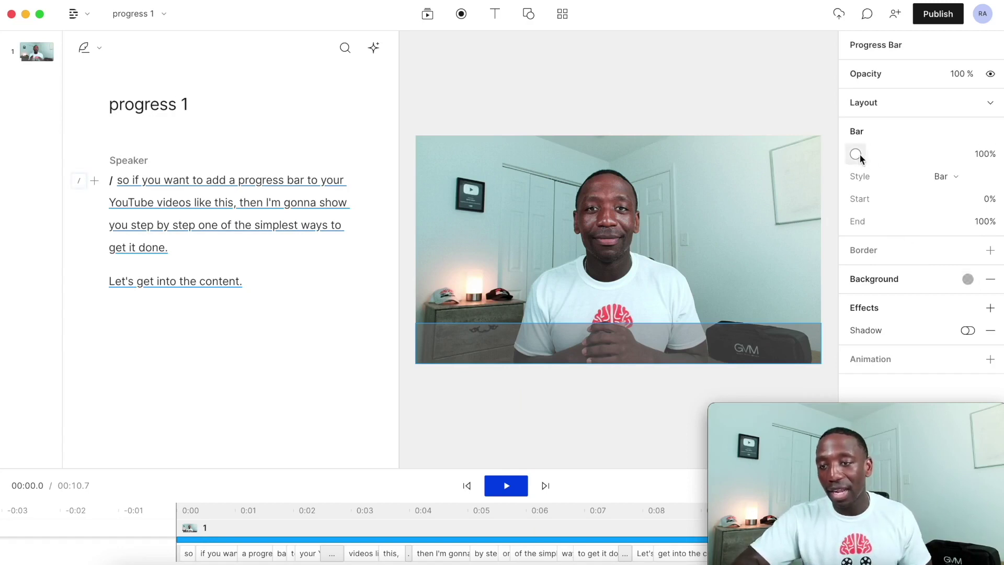
pyautogui.click(968, 279)
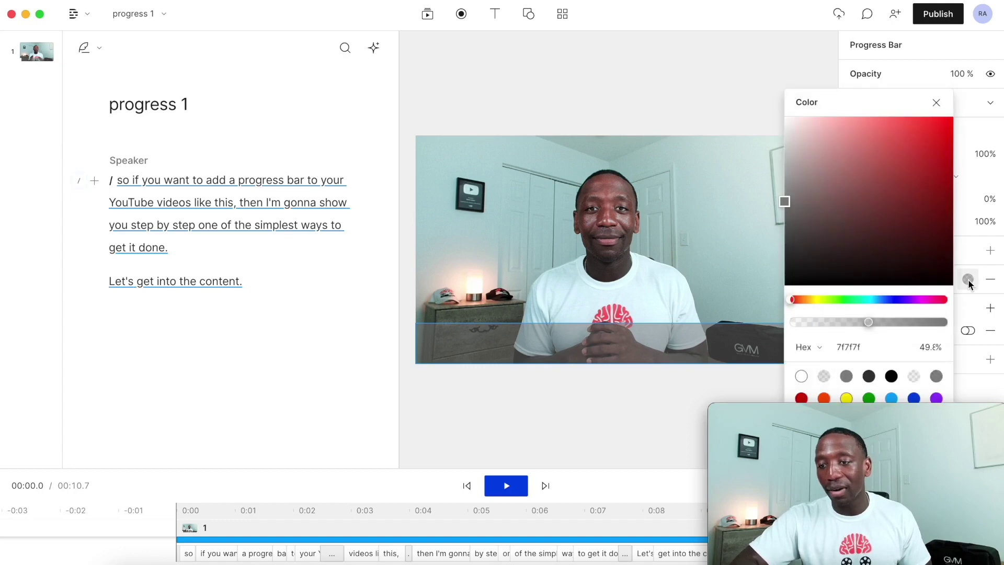
pyautogui.click(914, 398)
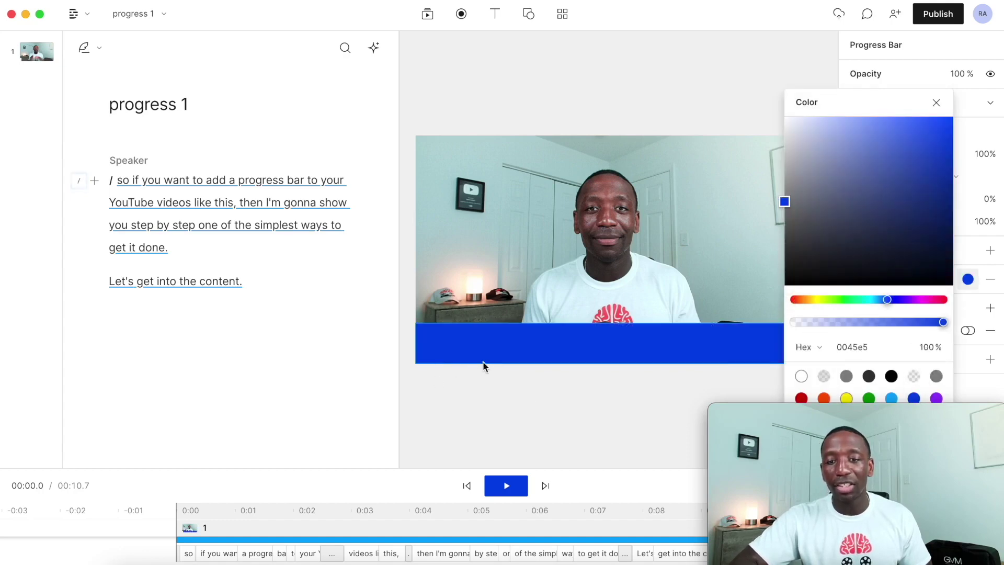
pyautogui.click(511, 390)
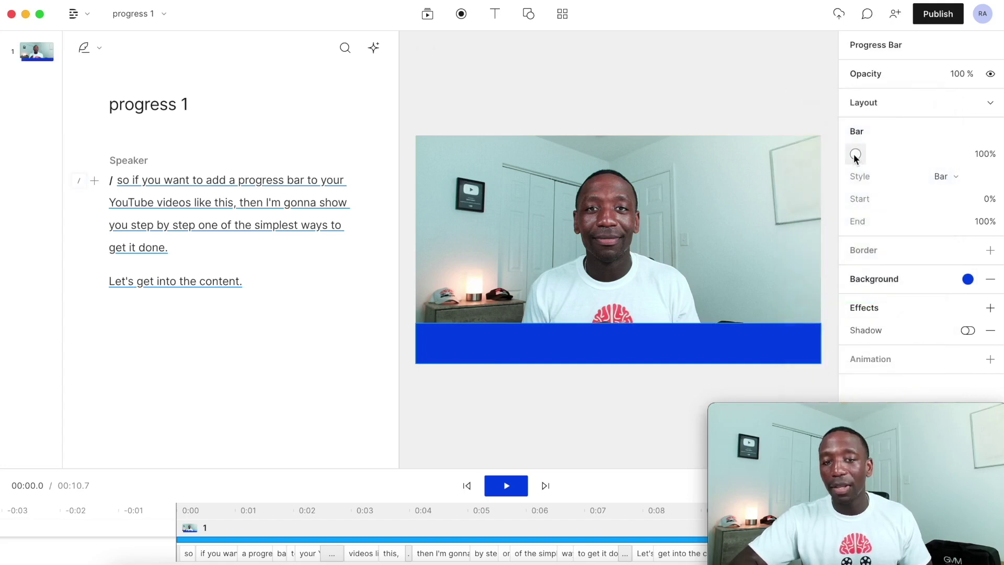
# Play the video from the start of the script to preview the moving progress bar, stopping after "like this"
pyautogui.click(119, 179)
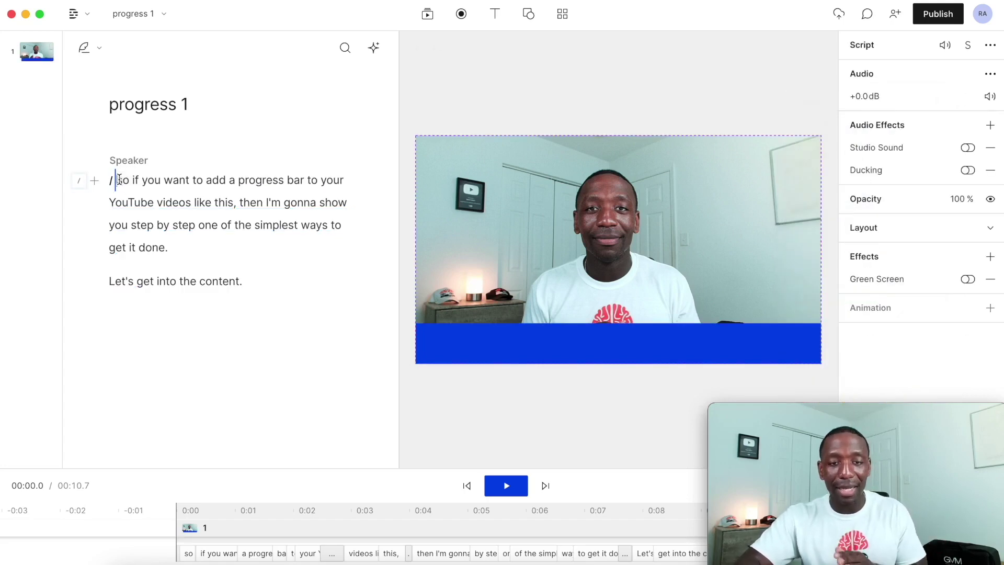
pyautogui.press('space')
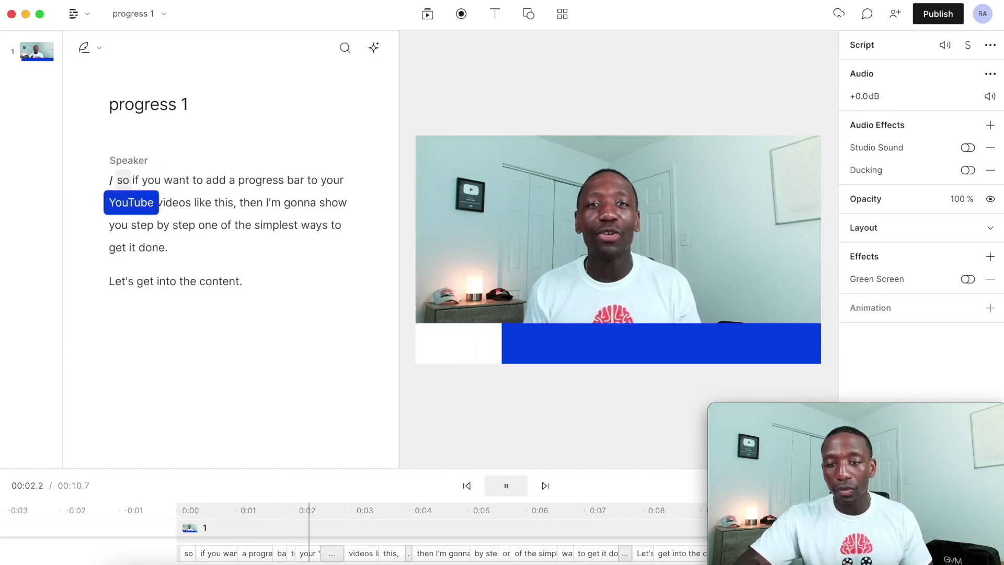
pyautogui.press('space')
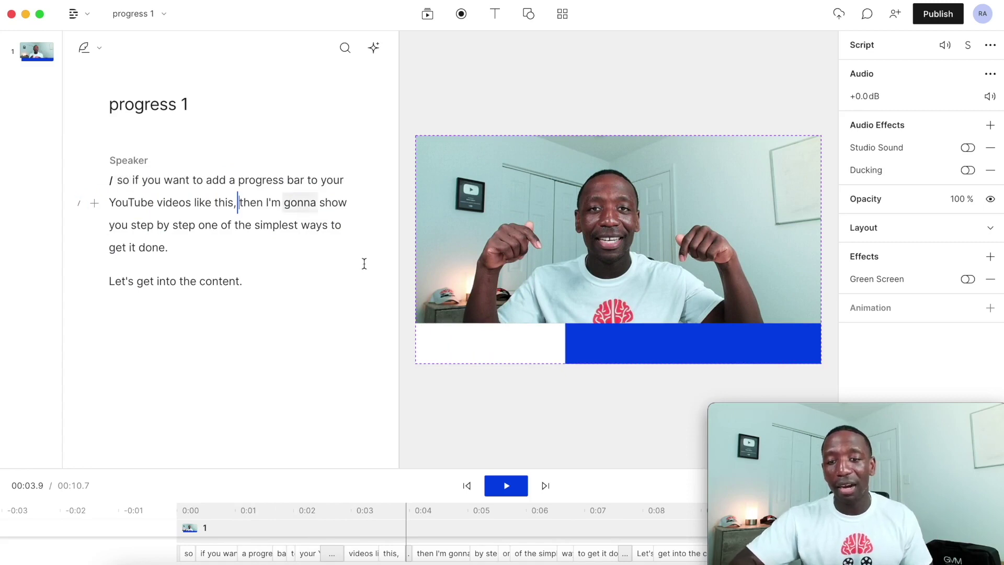
pyautogui.click(621, 442)
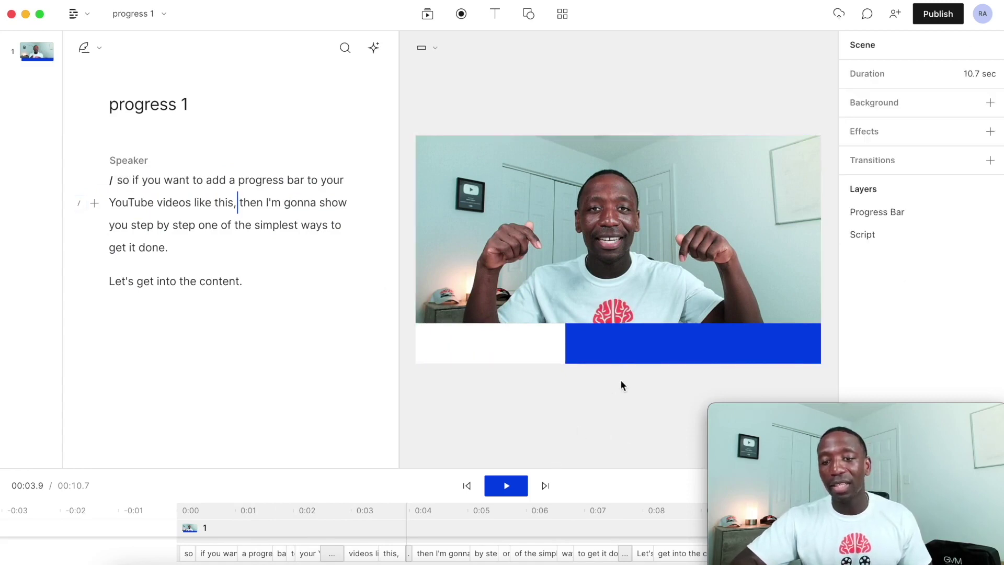
# Switch the progress bar to the Ring style and place it, slightly enlarged, in the video frame's upper-right corner
pyautogui.click(631, 339)
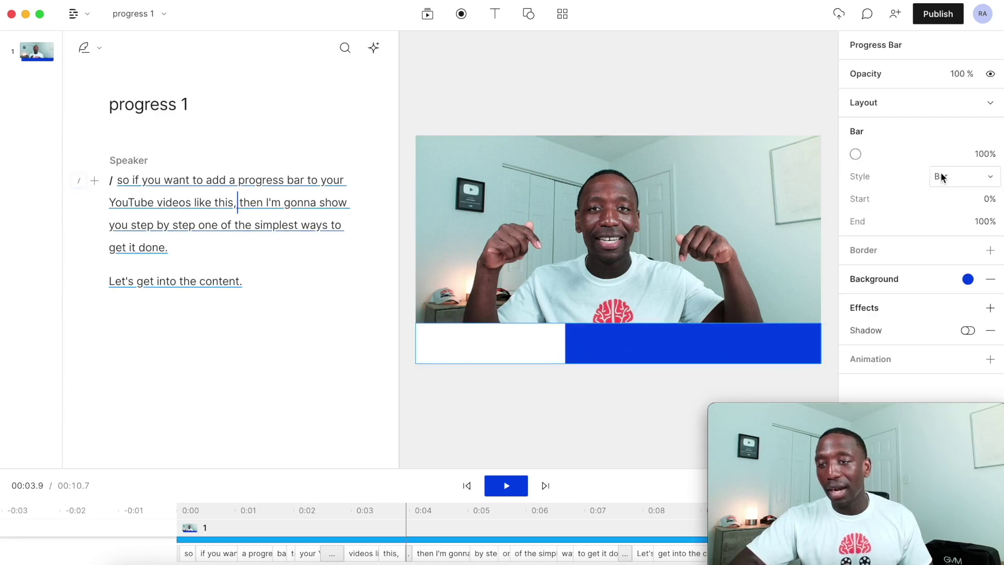
pyautogui.click(956, 179)
pyautogui.click(890, 227)
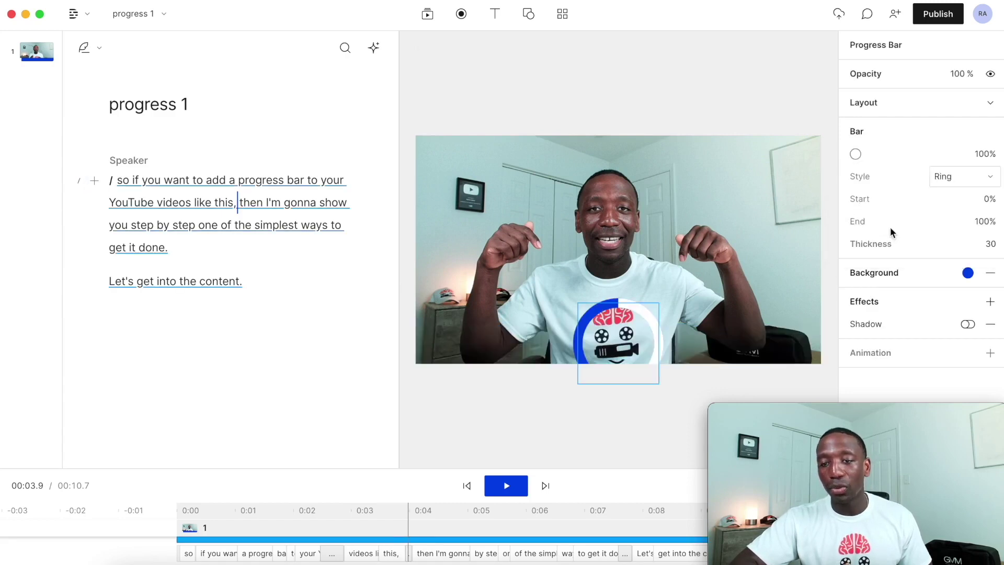
pyautogui.moveTo(639, 304); pyautogui.dragTo(638, 279)
pyautogui.click(666, 432)
pyautogui.moveTo(618, 324); pyautogui.dragTo(696, 237)
pyautogui.moveTo(756, 220); pyautogui.dragTo(791, 184)
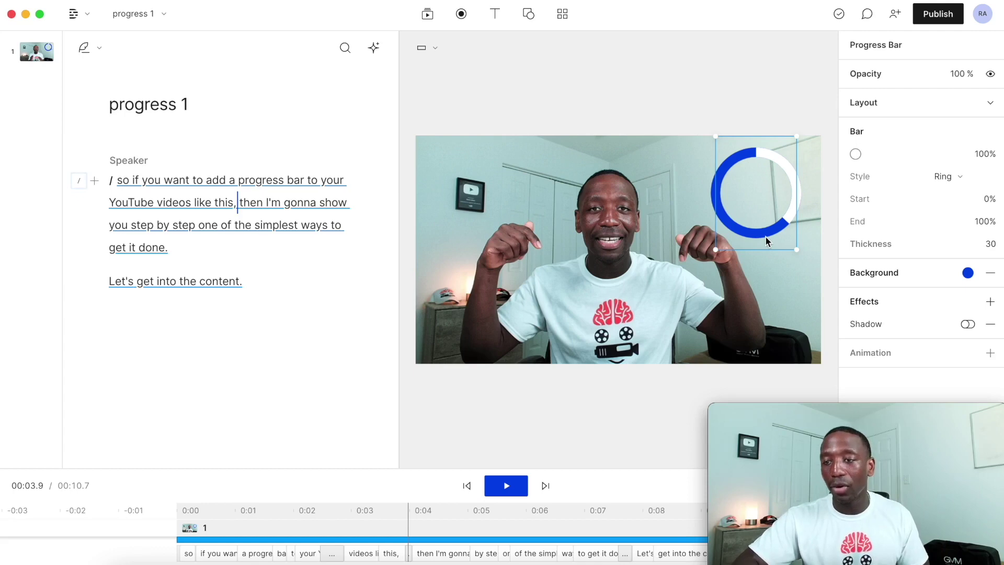
# Try the Pie style for the progress bar, raising its start value to 47% and returning it to 0%
pyautogui.click(960, 176)
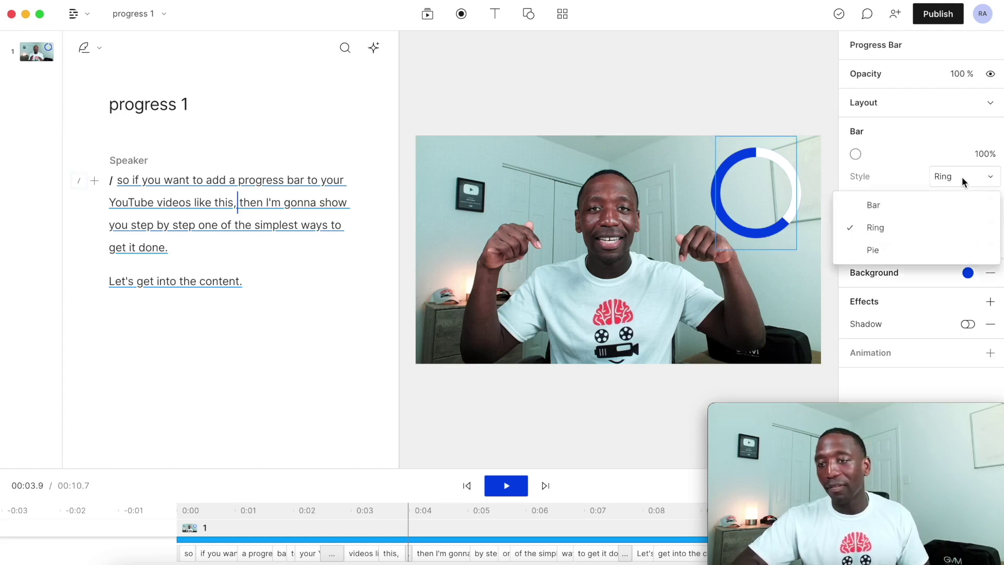
pyautogui.click(883, 250)
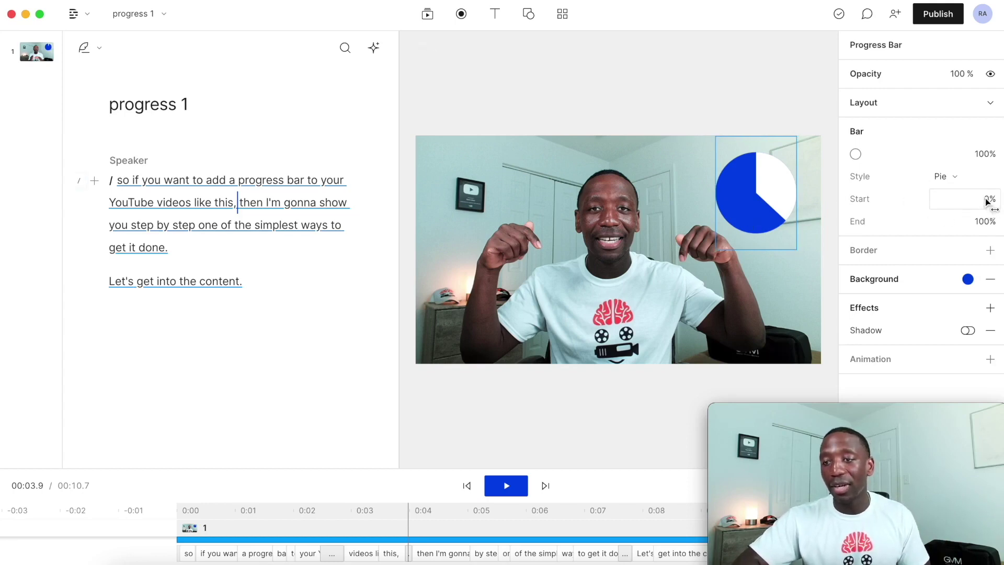
pyautogui.moveTo(988, 200); pyautogui.dragTo(1002, 197)
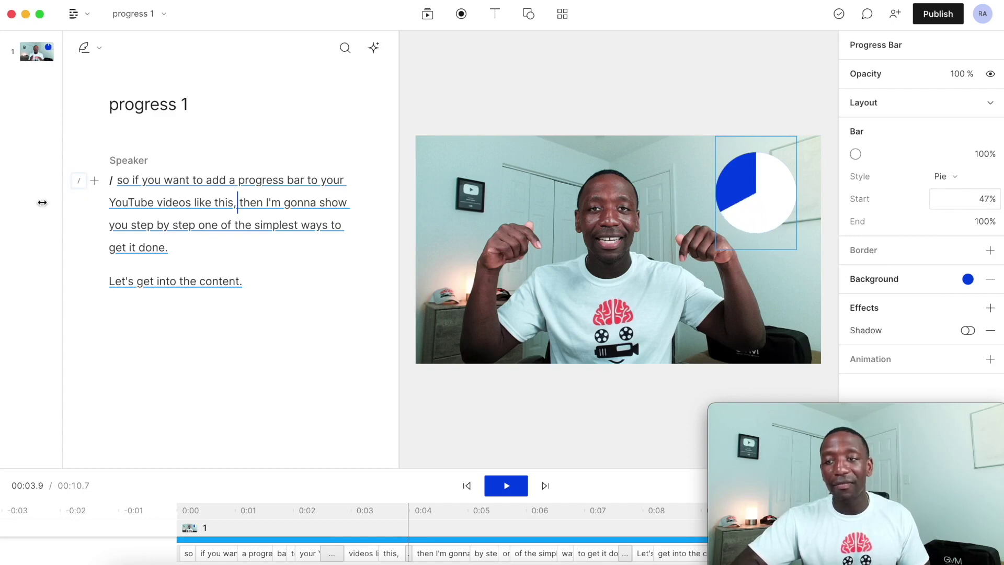
pyautogui.moveTo(44, 202); pyautogui.dragTo(1, 203)
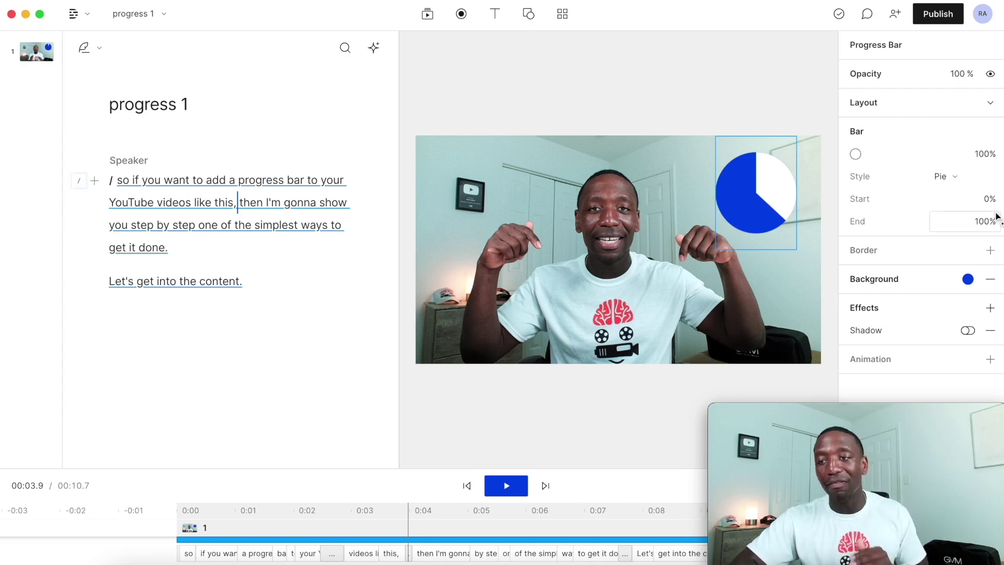
# Set the progress bar's style to Bar and align it with the bottom edge of the video frame
pyautogui.click(951, 179)
pyautogui.click(876, 205)
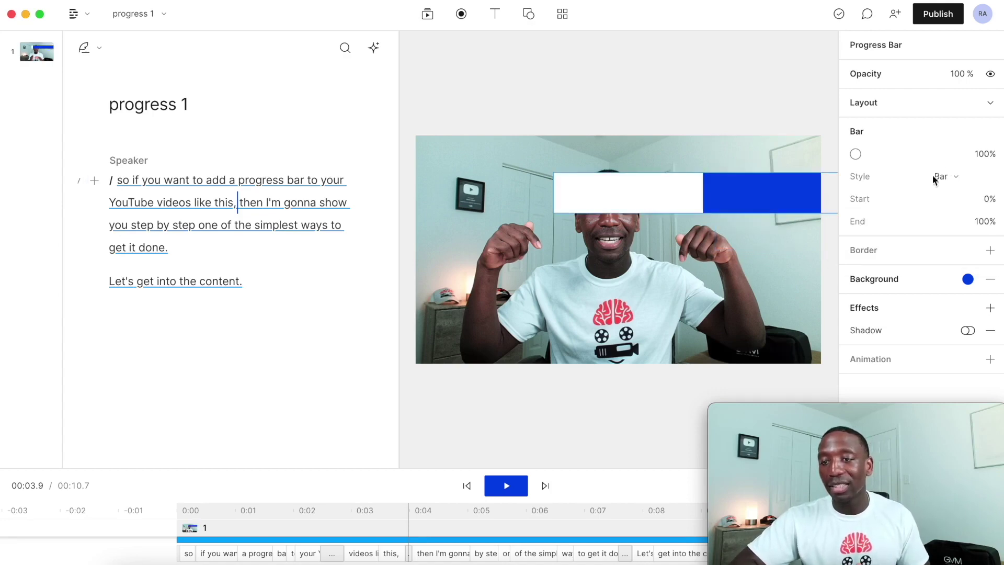
pyautogui.click(798, 126)
pyautogui.moveTo(756, 202); pyautogui.dragTo(616, 348)
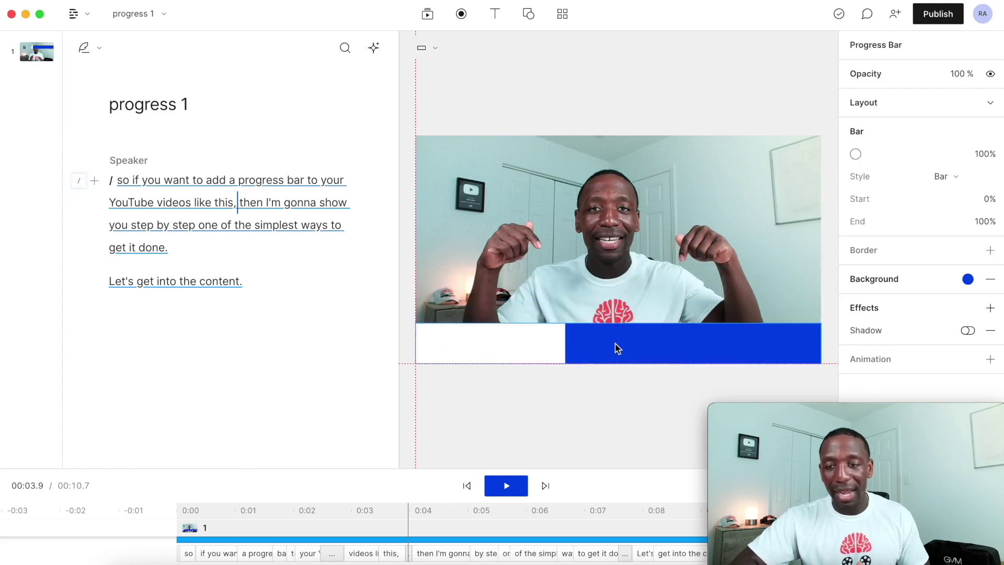
pyautogui.moveTo(824, 342)
pyautogui.mouseDown()
pyautogui.moveTo(675, 341)
pyautogui.moveTo(823, 345)
pyautogui.mouseUp()
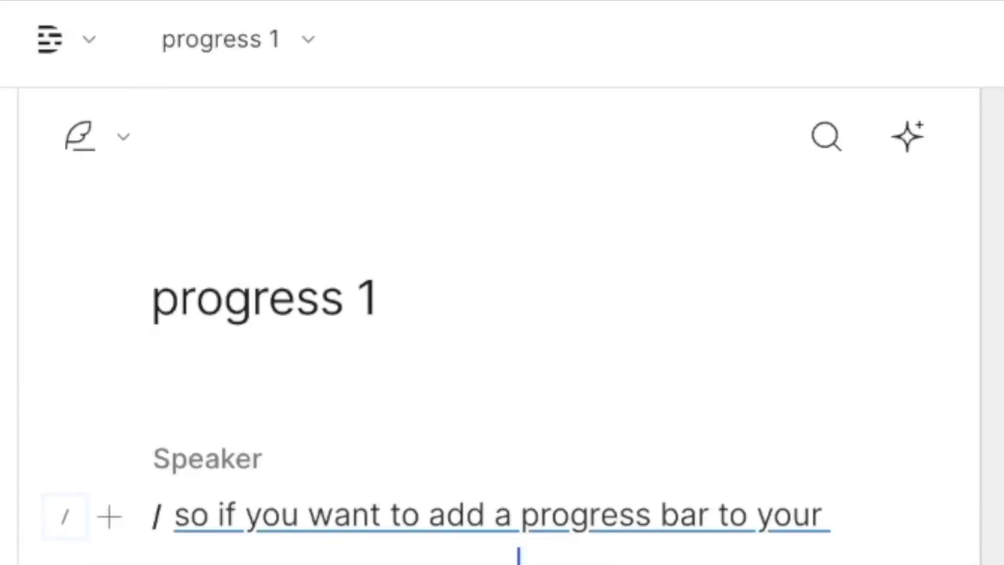
# Export the current composition as a video with Max resolution and High quality
pyautogui.click(50, 40)
pyautogui.moveTo(540, 71)
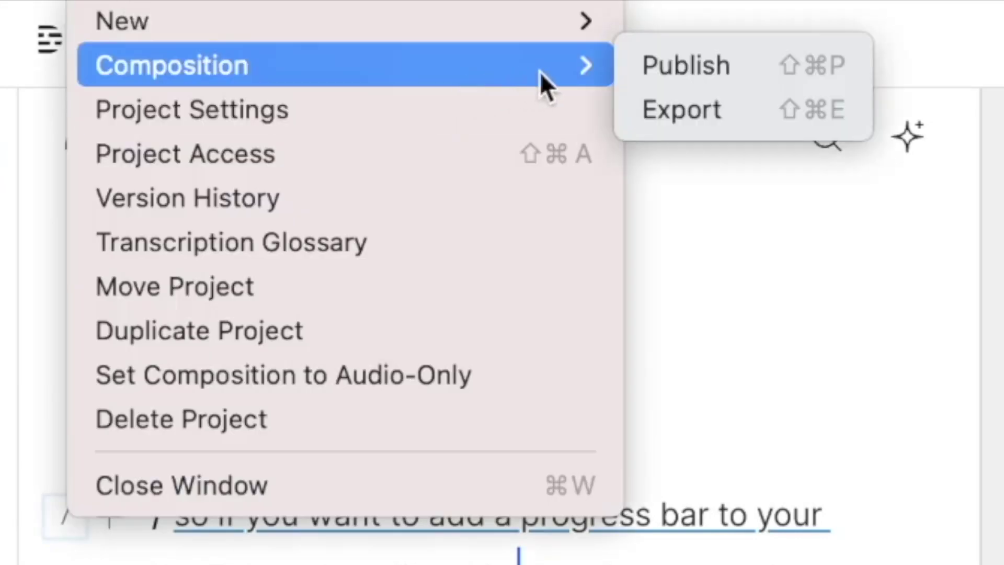
pyautogui.click(704, 110)
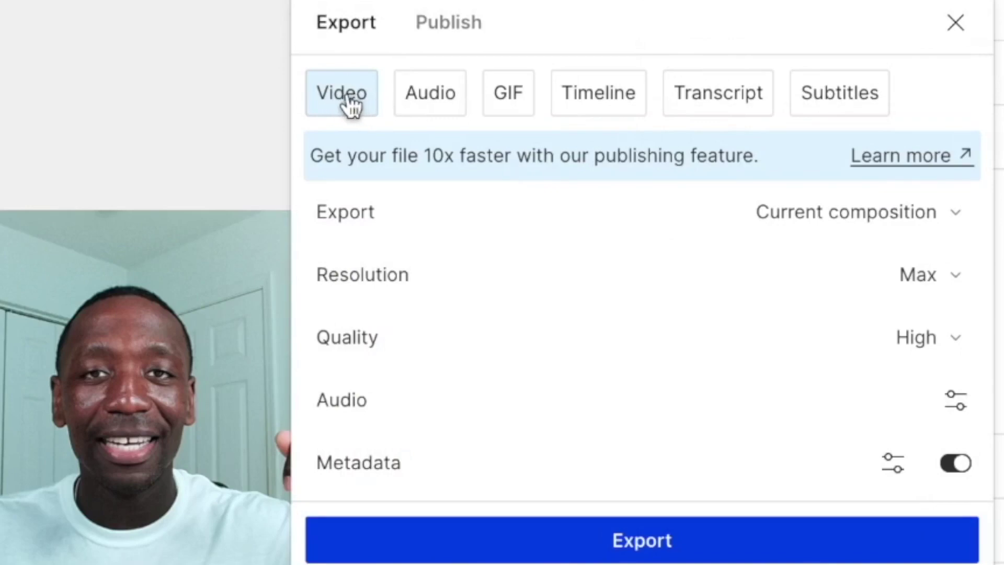
pyautogui.click(949, 280)
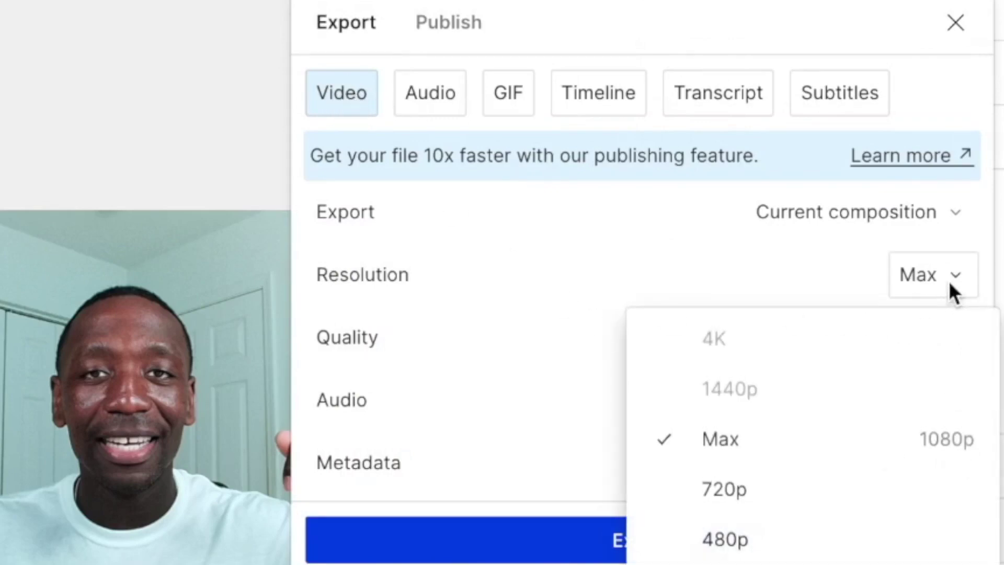
pyautogui.click(949, 281)
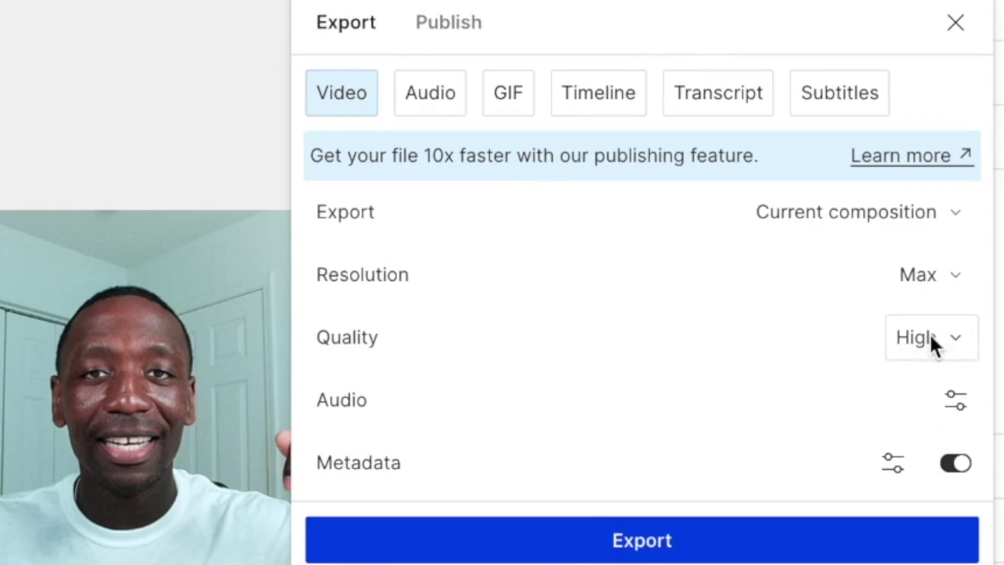
pyautogui.click(648, 544)
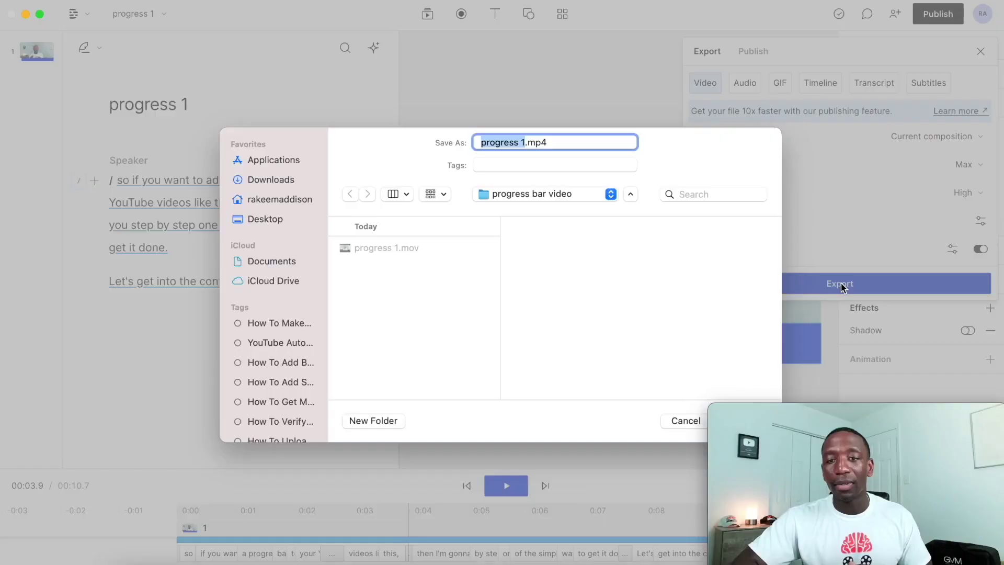